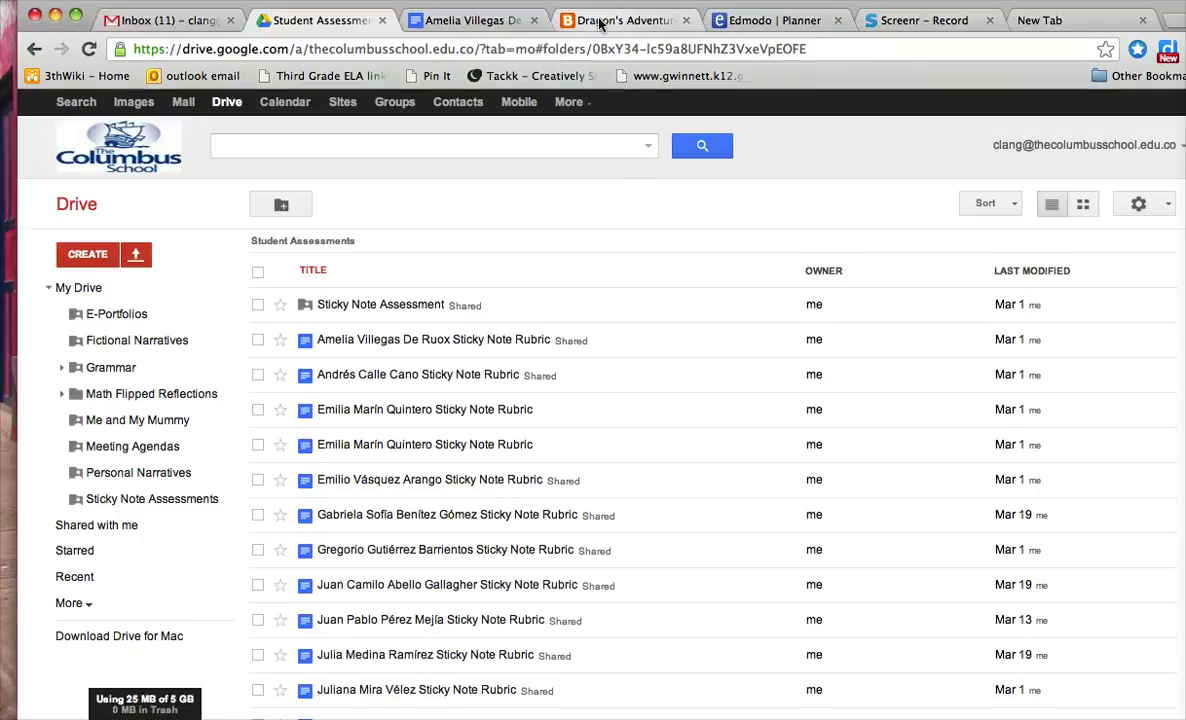
- Switch to Biteslide and open the Dragon's Adventure album for editing
left_click(622, 20)
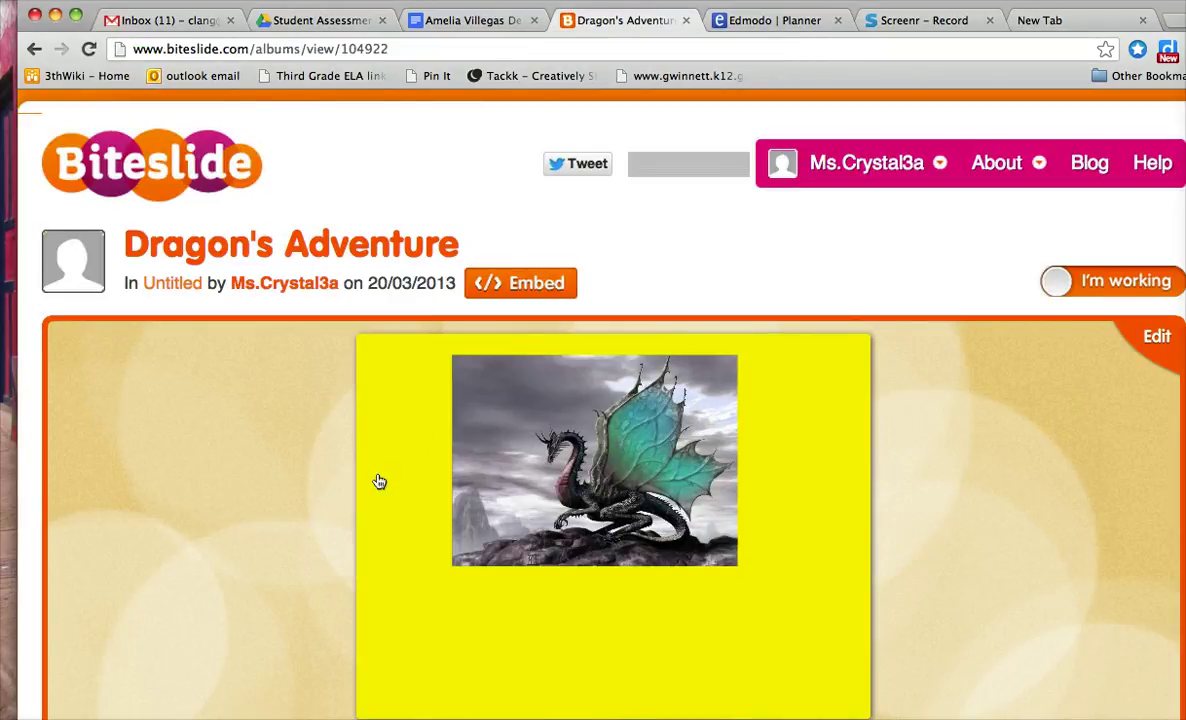
left_click(1155, 338)
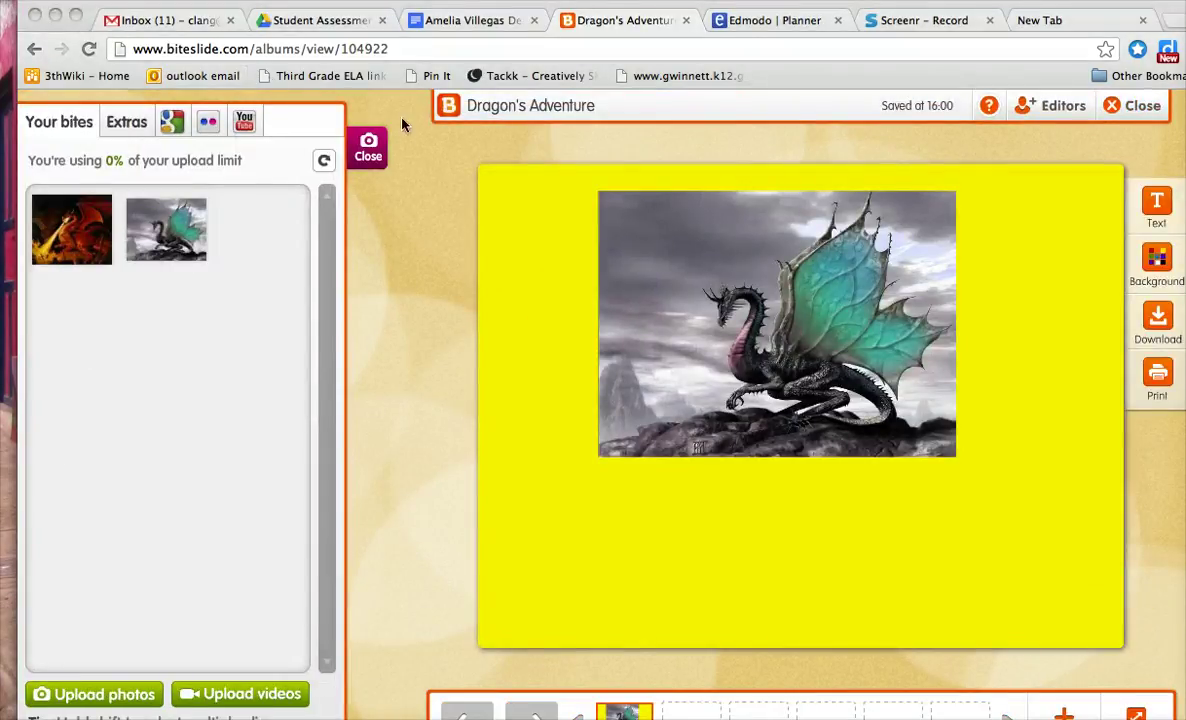
- Switch to Google Drive and open the teacher's Fictional Narrative document from My Drive
left_click(300, 21)
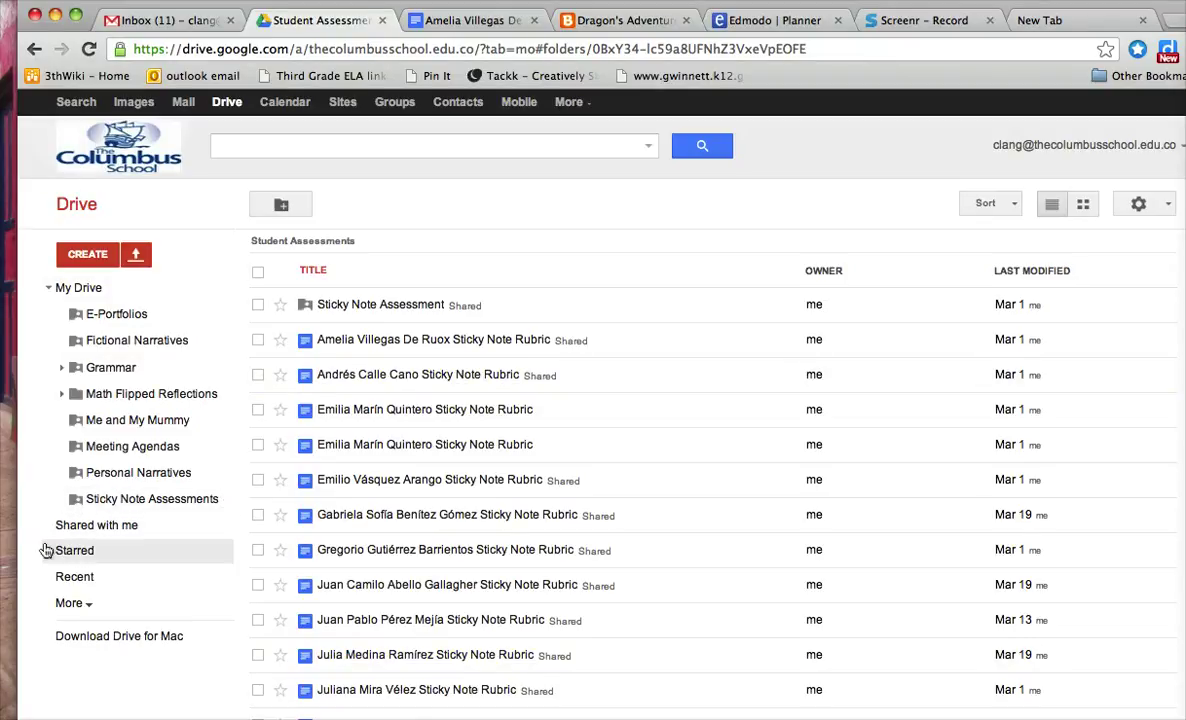
left_click(103, 532)
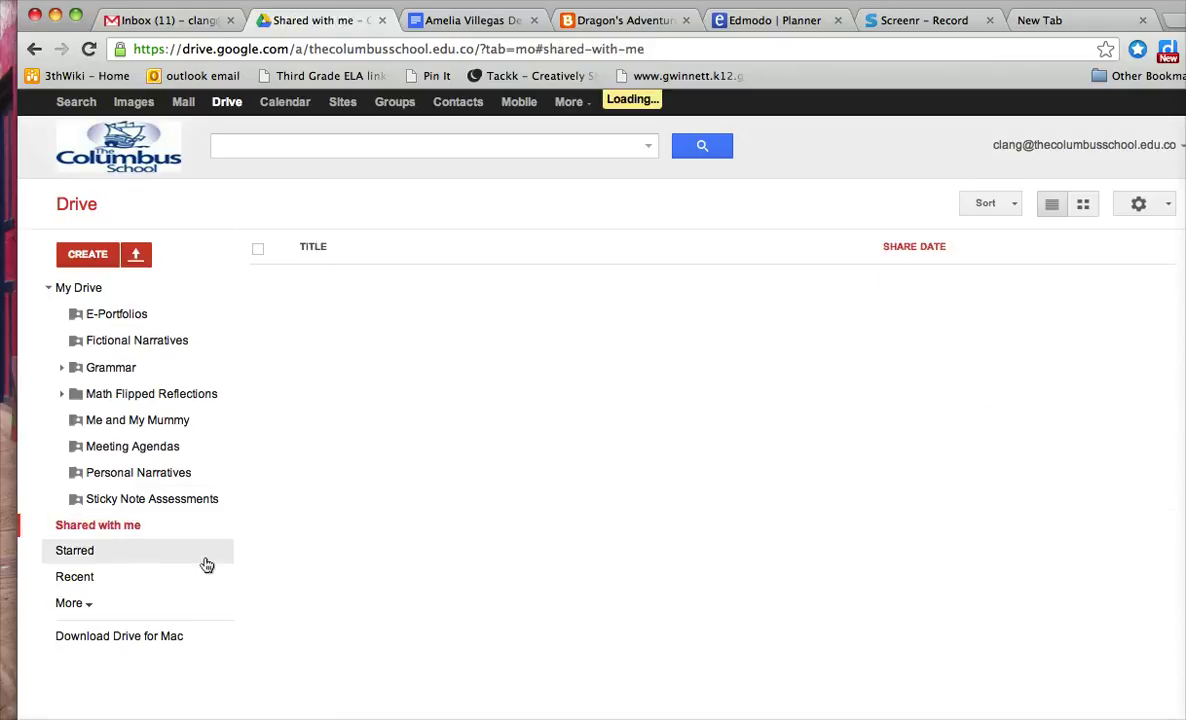
left_click(80, 289)
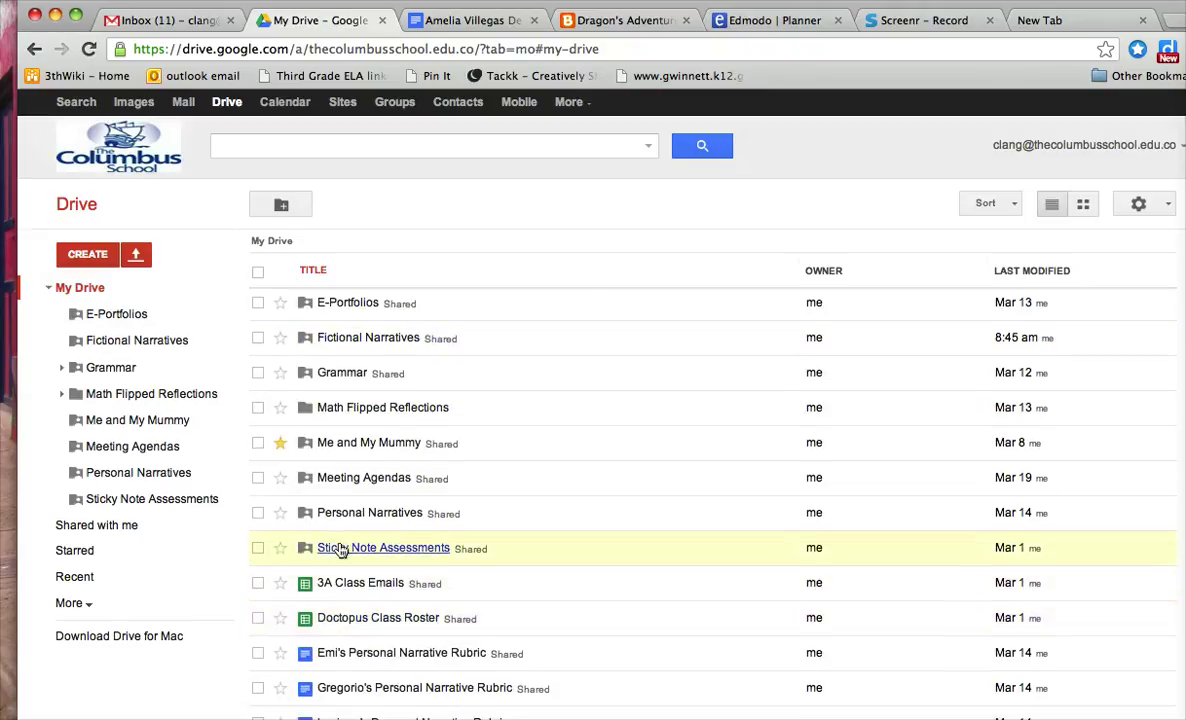
scroll(340, 550, "down", 5)
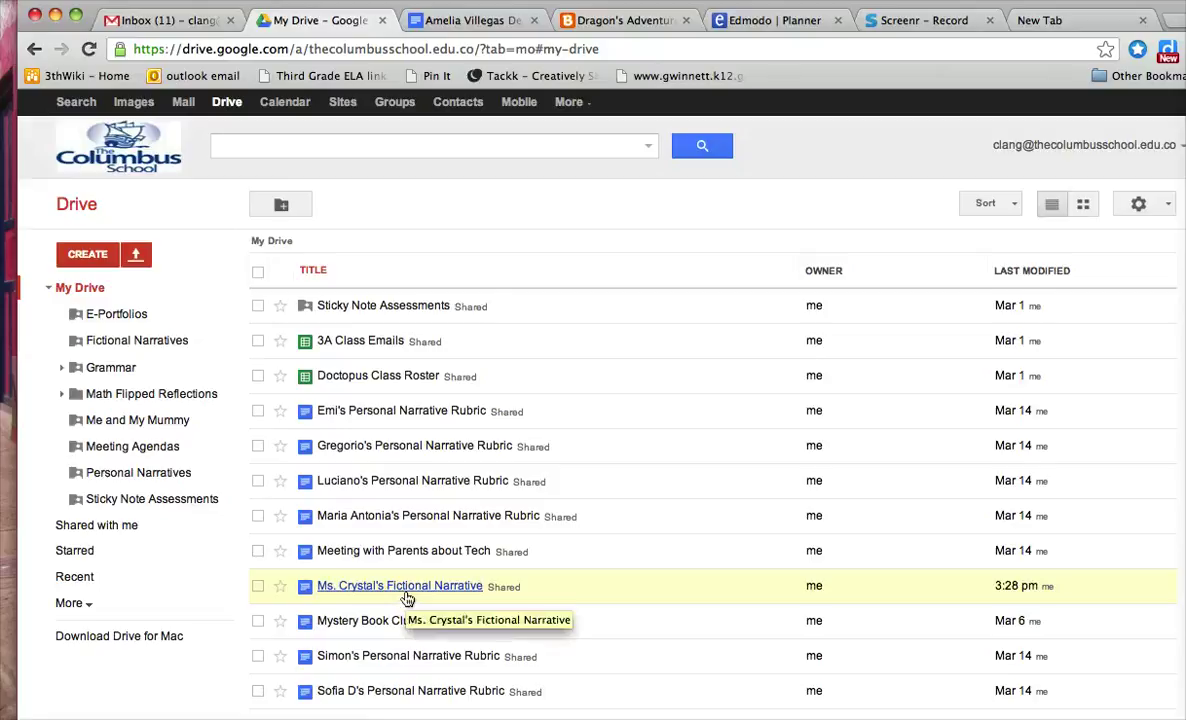
left_click(405, 596)
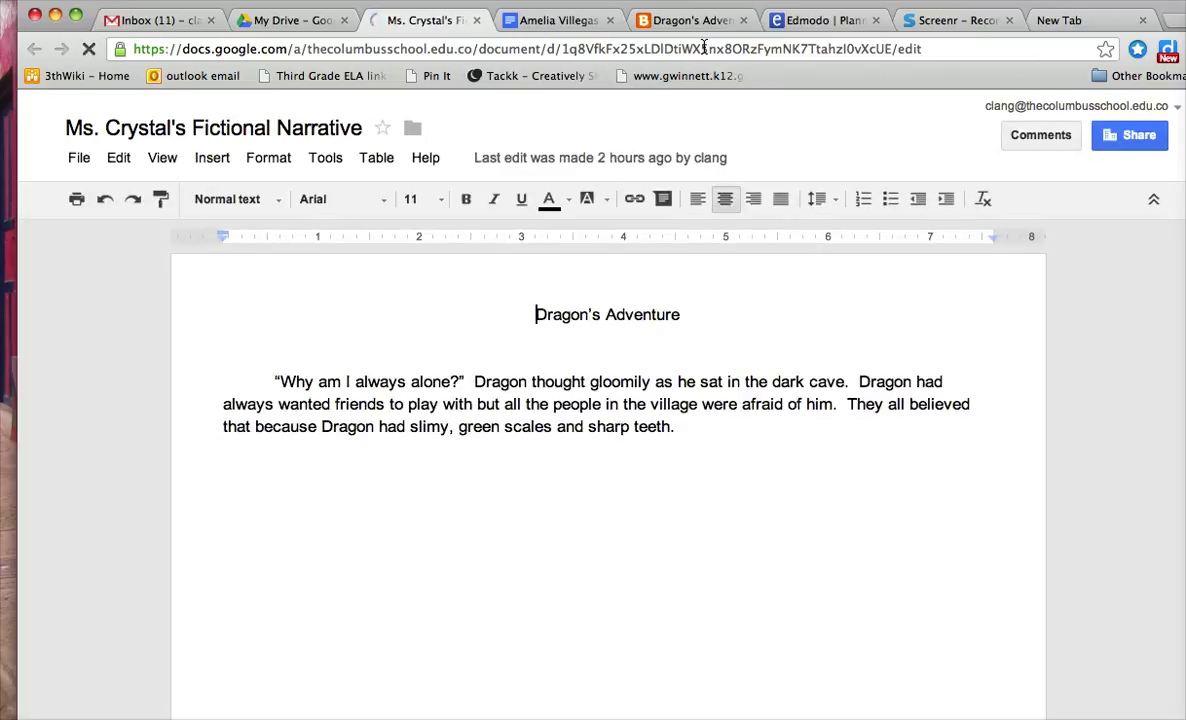
- Return to Biteslide, add a text box below the dragon picture and widen it almost to the slide's right edge
left_click(690, 20)
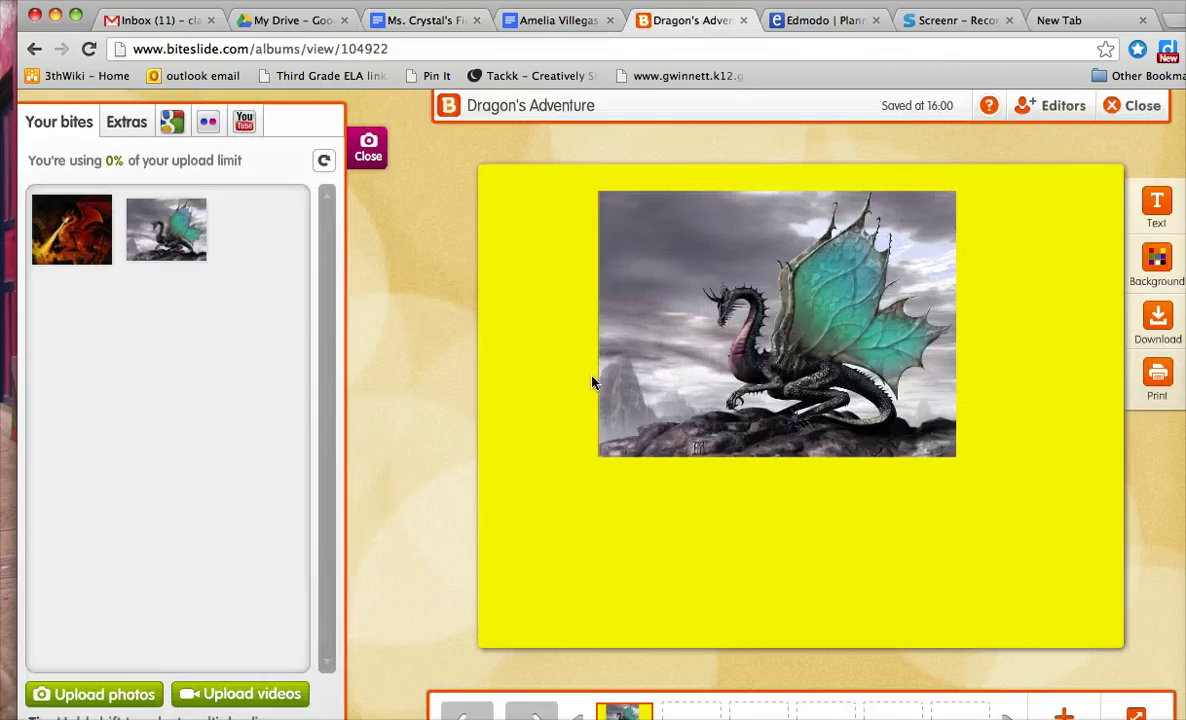
left_click(1158, 209)
left_click(570, 519)
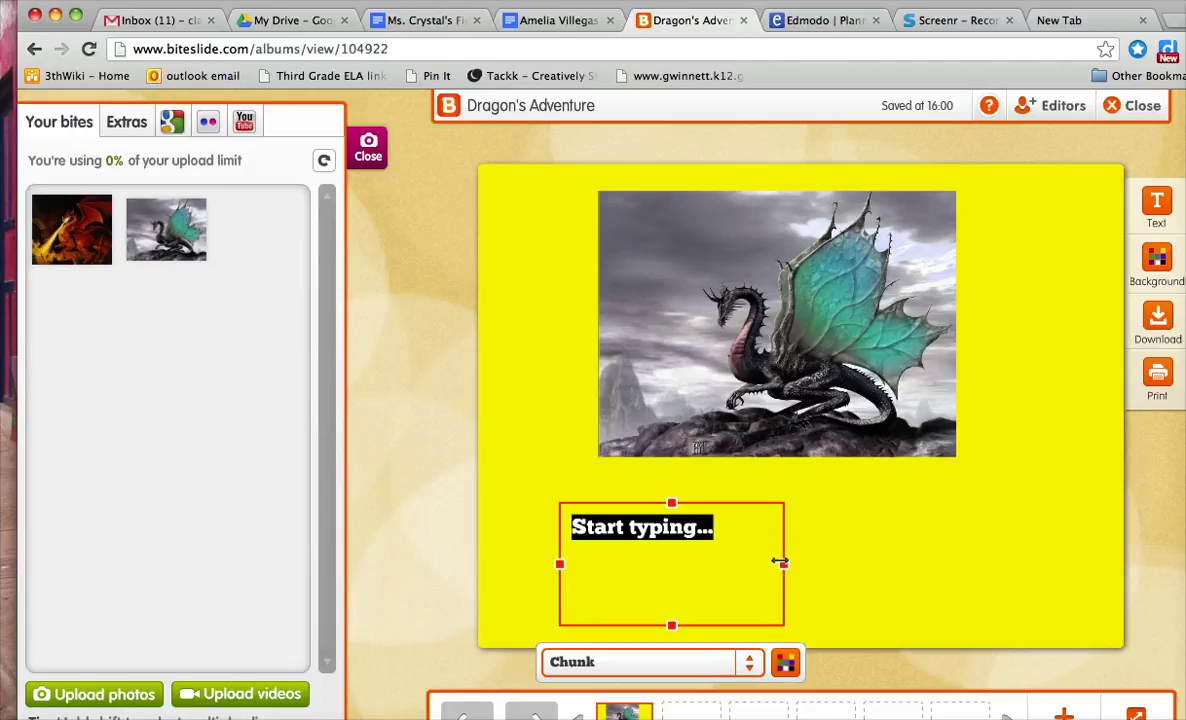
left_click_drag(782, 563, 1073, 531)
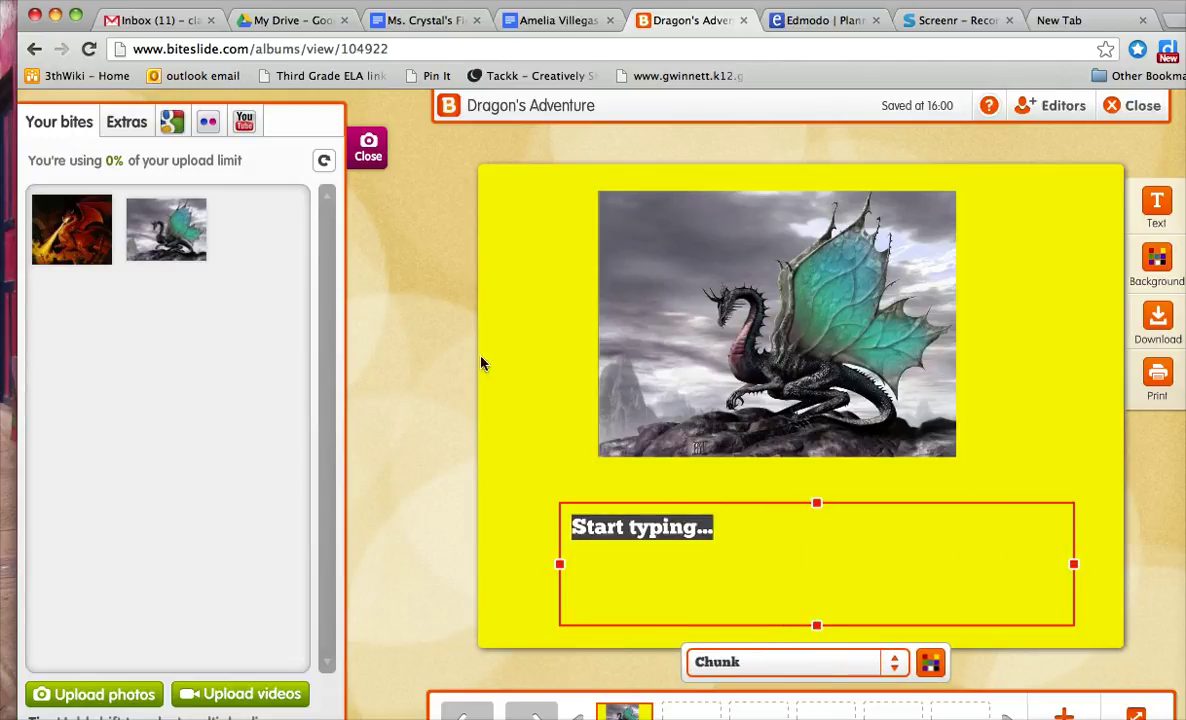
- Copy the story paragraph from the Google document and paste it over the placeholder text in the Biteslide text box
left_click(432, 22)
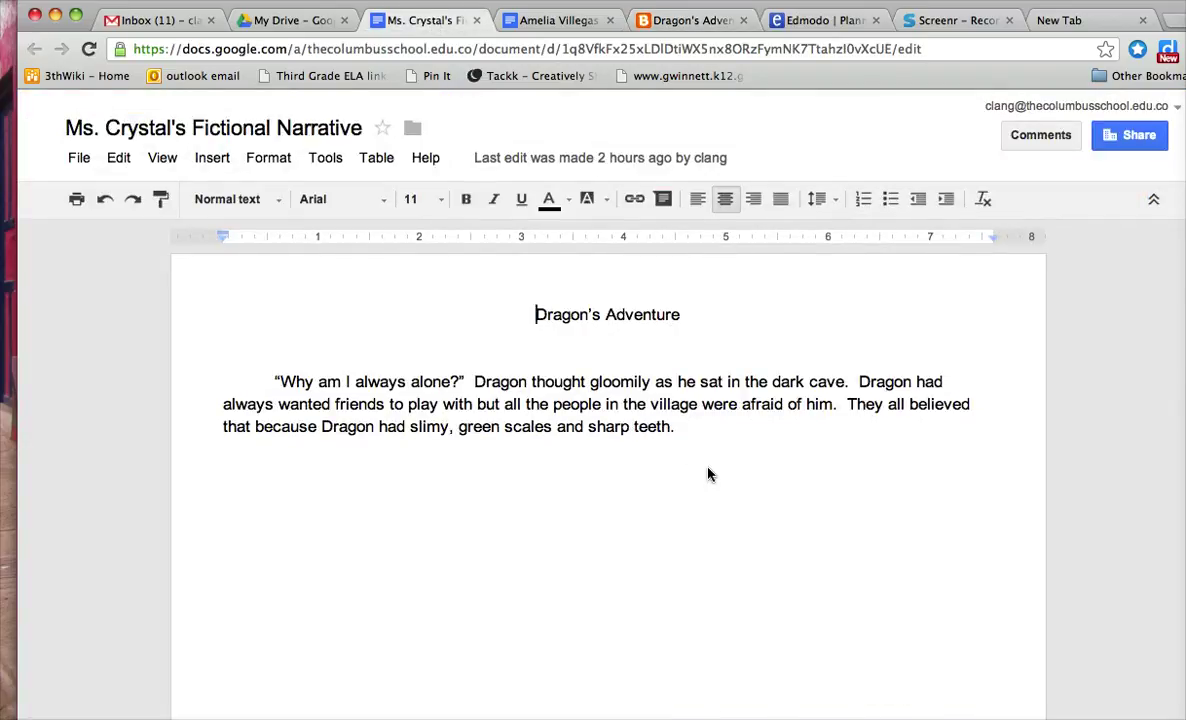
left_click_drag(676, 428, 265, 385)
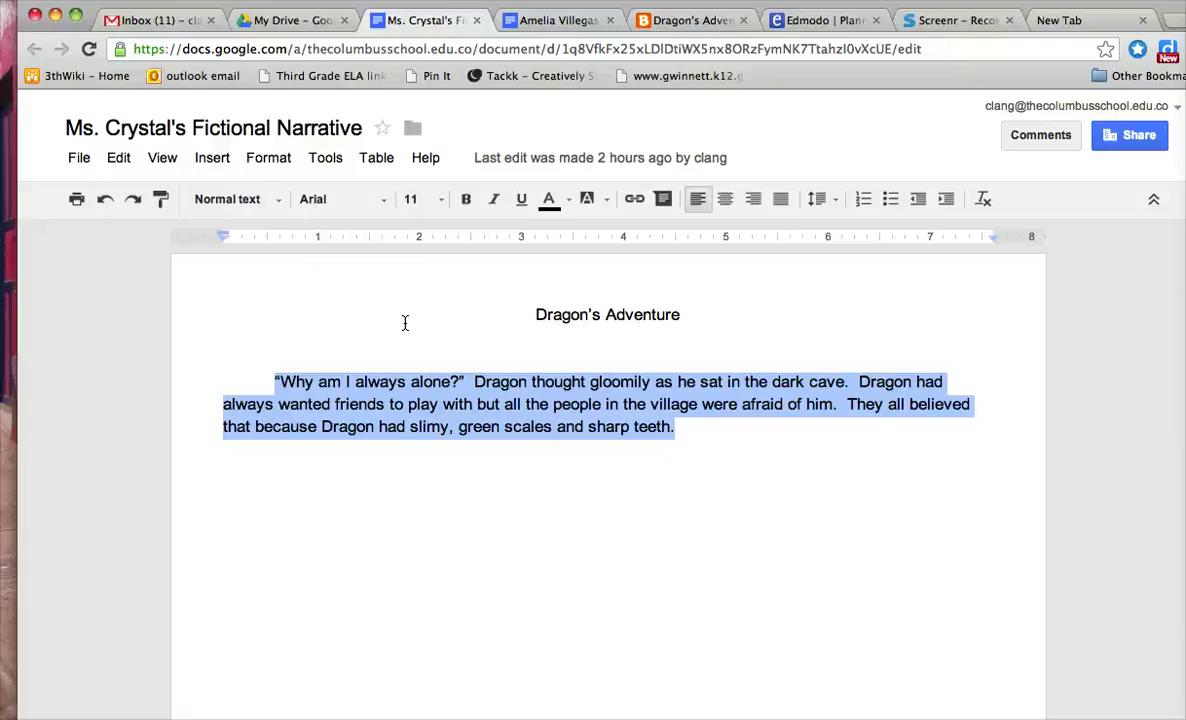
left_click(676, 28)
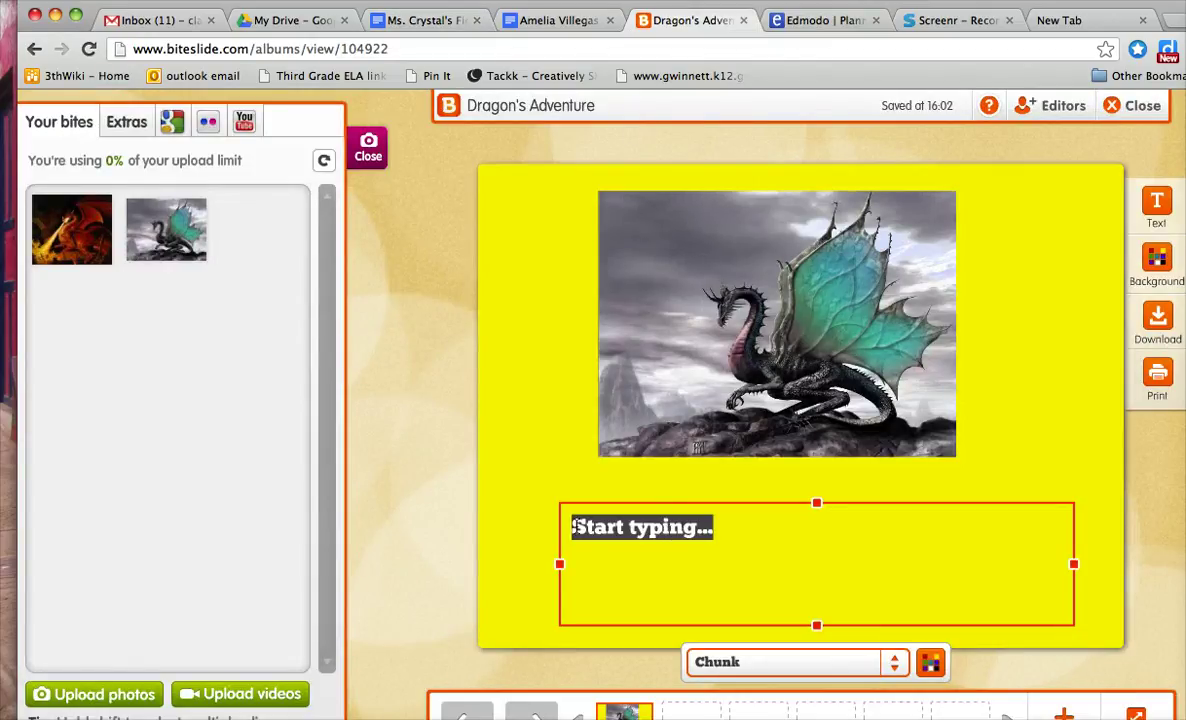
left_click(730, 533)
left_click_drag(745, 536, 527, 528)
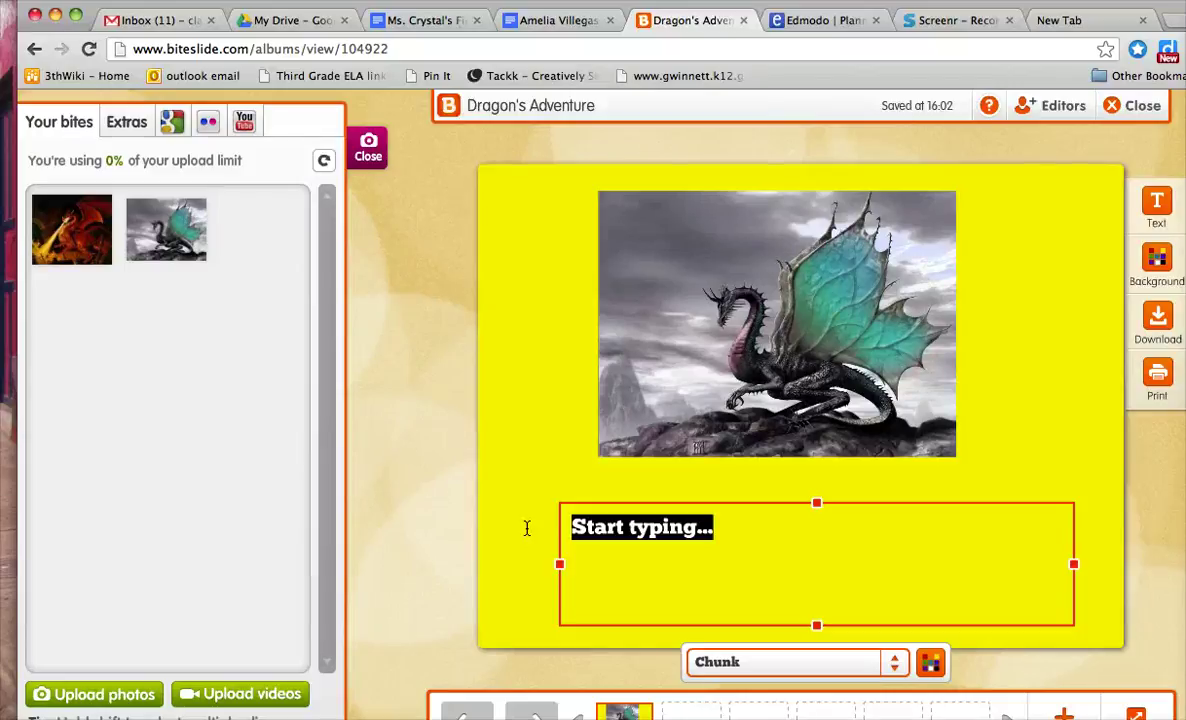
type("the people in the village were afraid of him. They all believed that because Dragon had slimy, green scales and sharp teeth.")
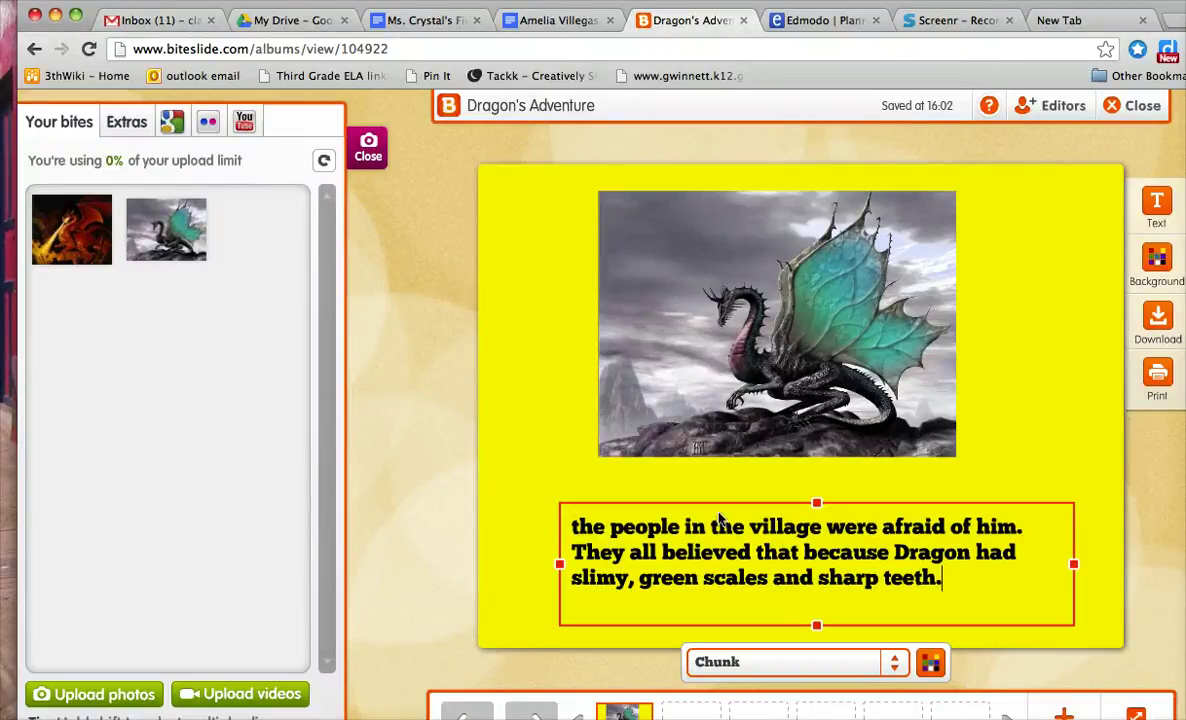
- Extend the text box upward to fit the whole paragraph, and set all its text to the Chewy font in blue
left_click_drag(815, 504, 815, 386)
left_click_drag(962, 556, 562, 402)
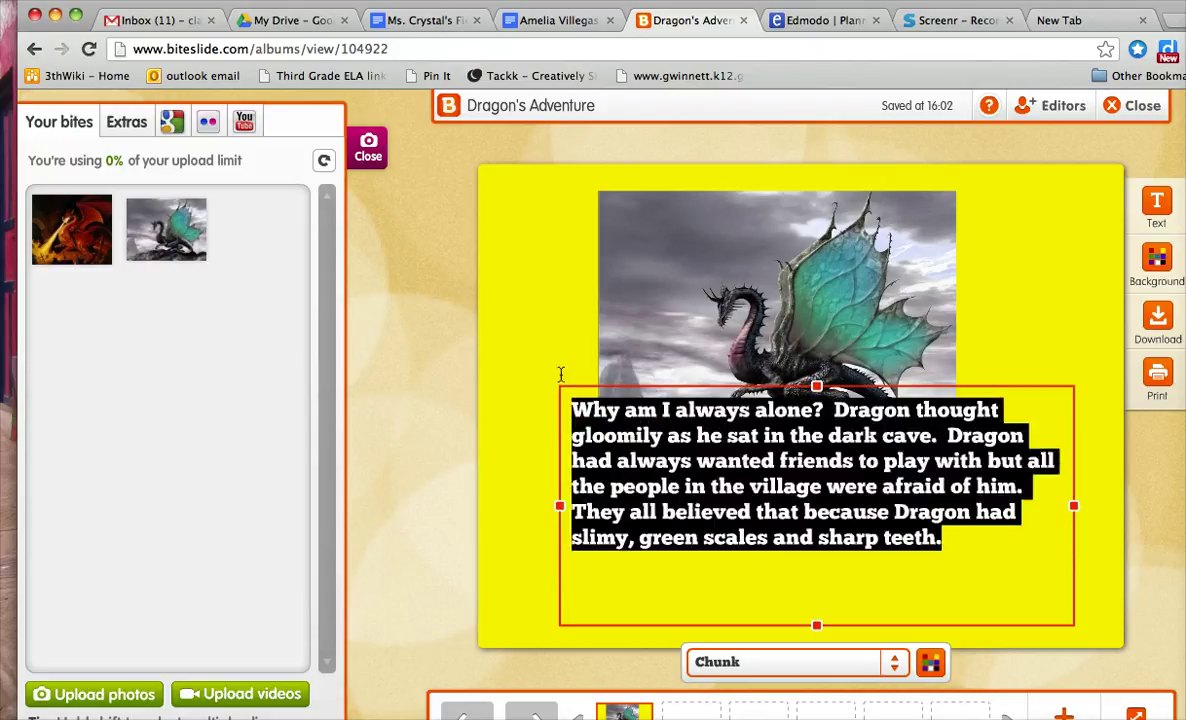
left_click(890, 663)
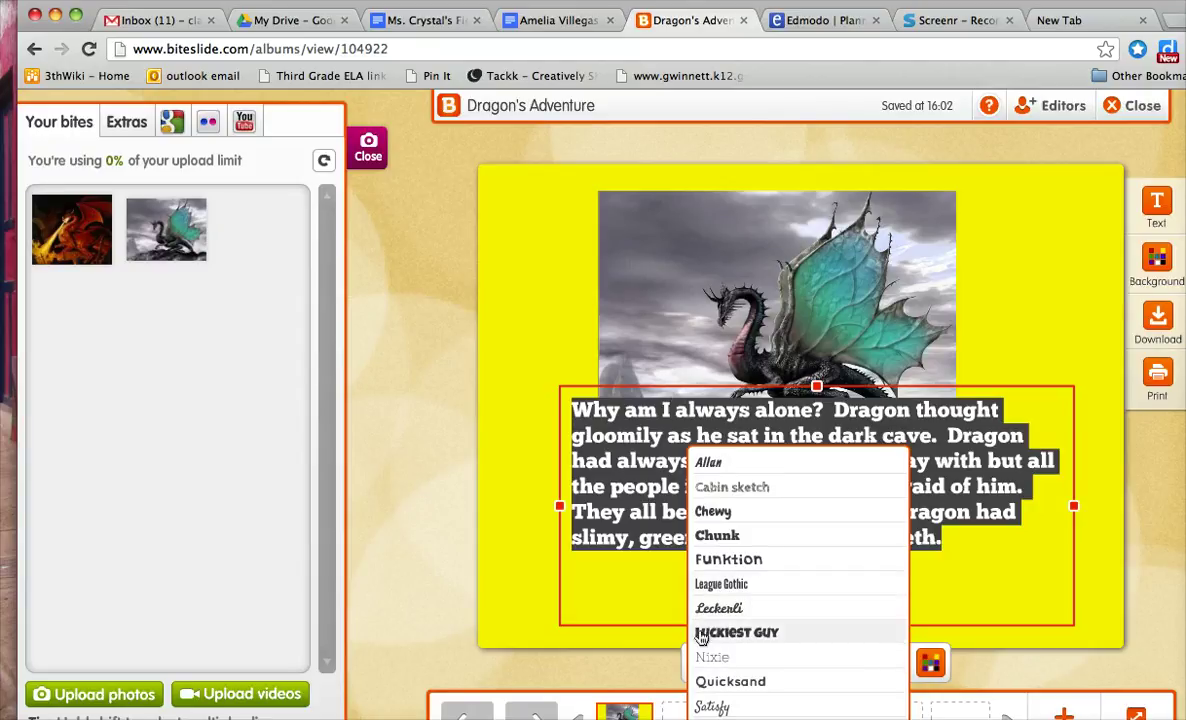
left_click(705, 511)
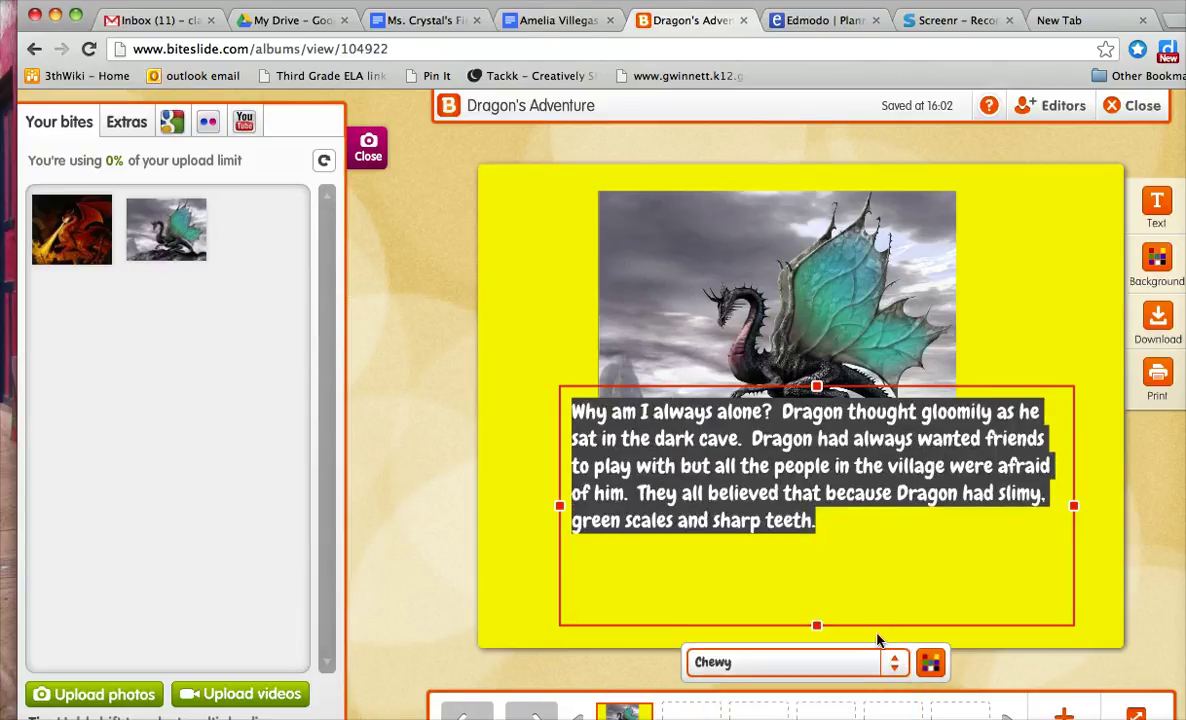
left_click(928, 668)
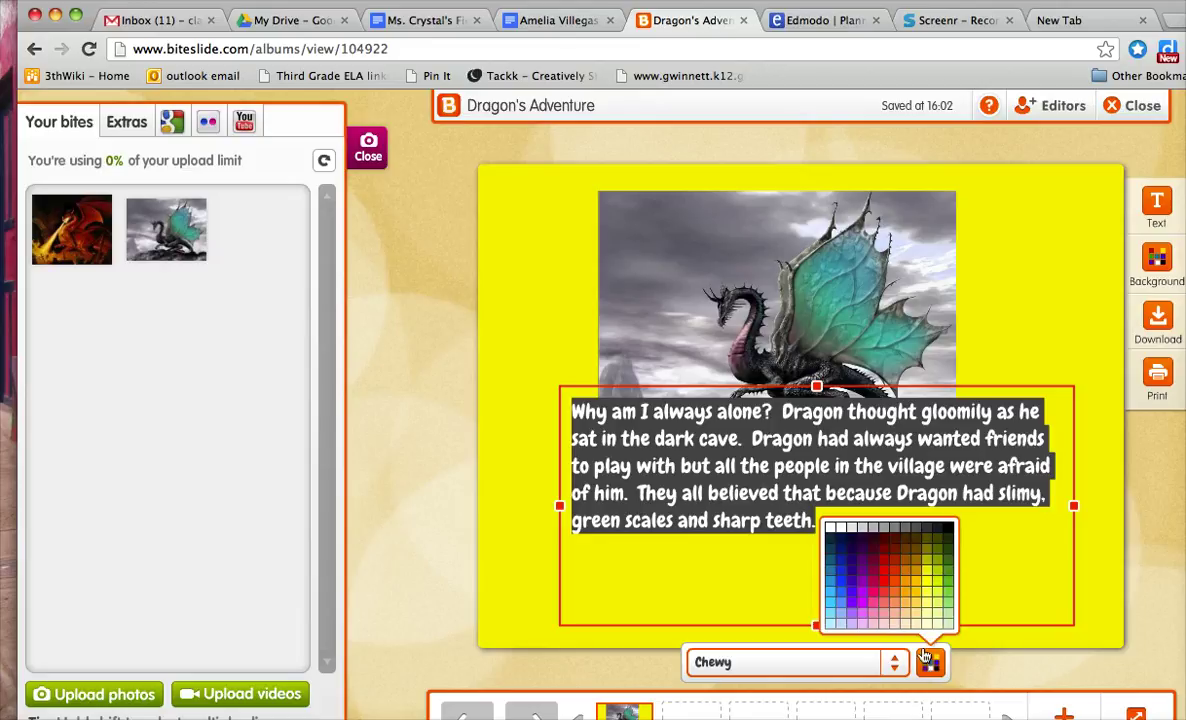
left_click(790, 531)
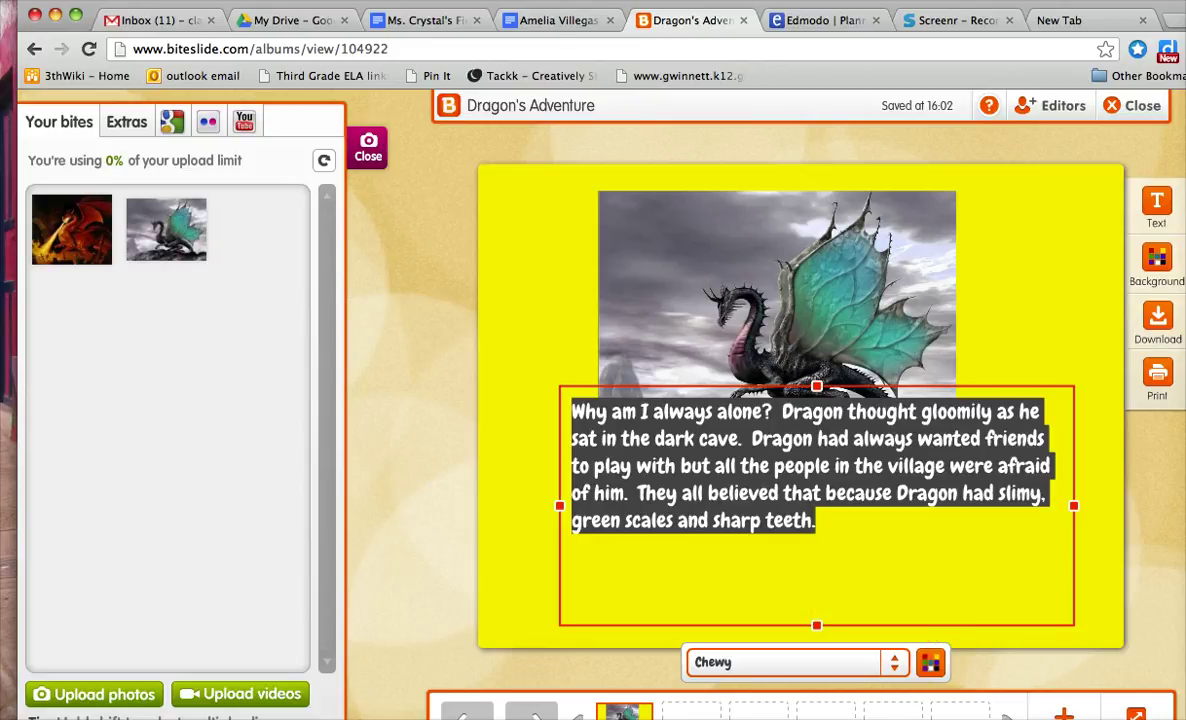
left_click(842, 563)
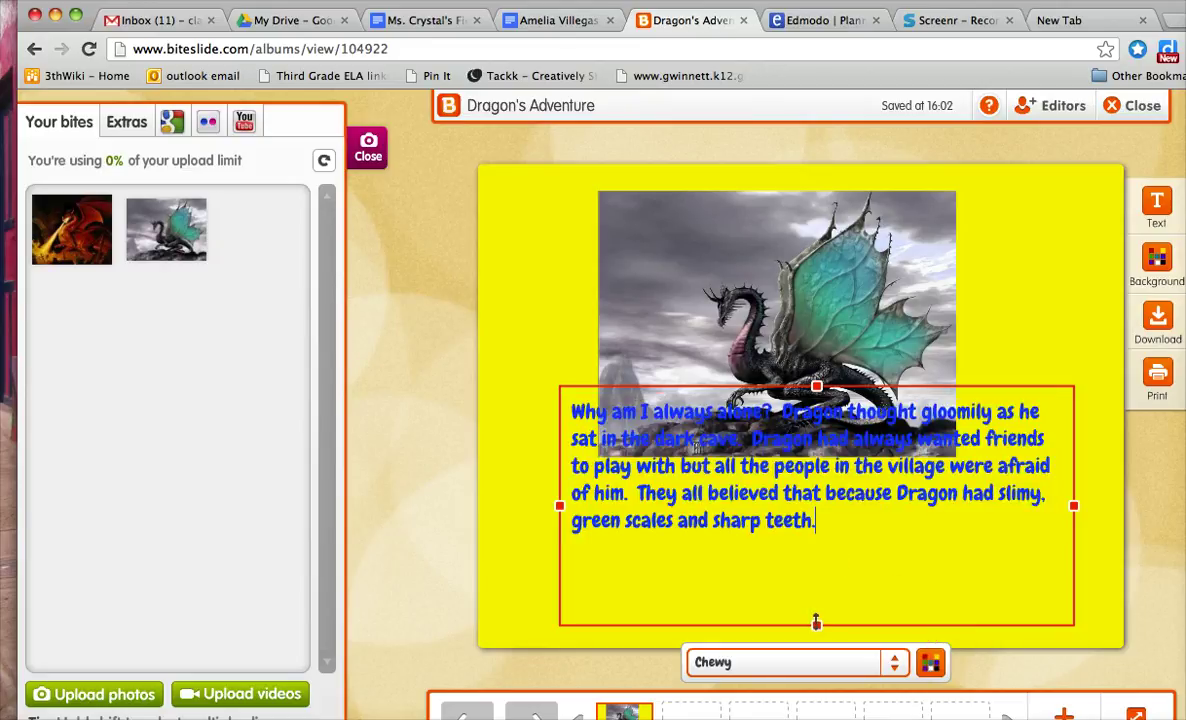
- Shorten the text box, scale it down slightly and place it centred beneath the dragon picture
left_click_drag(816, 621, 816, 557)
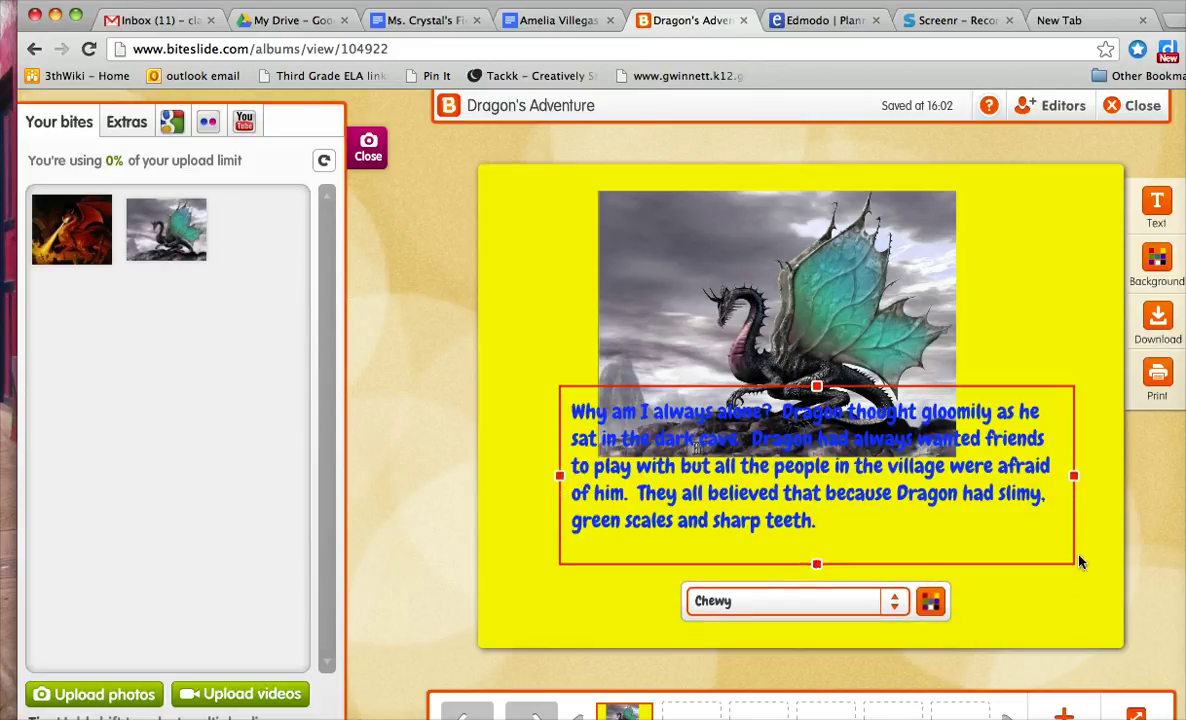
left_click_drag(1005, 466, 1006, 535)
left_click(1093, 482)
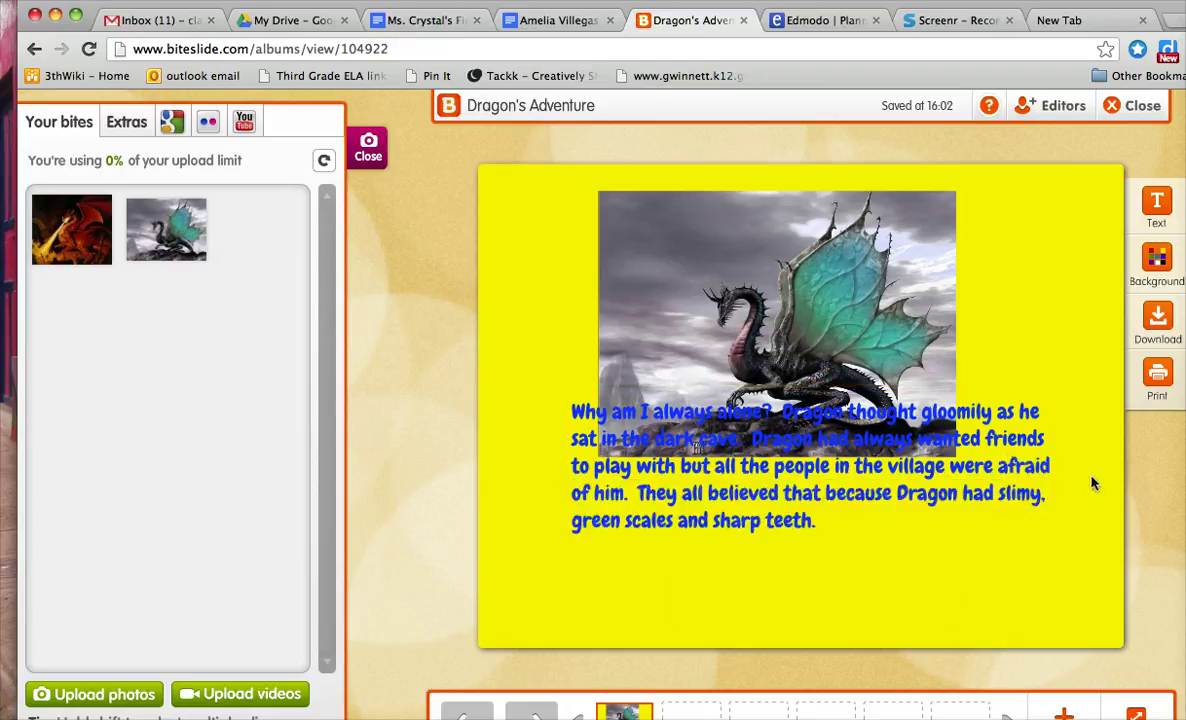
left_click(822, 392)
left_click_drag(848, 400, 789, 471)
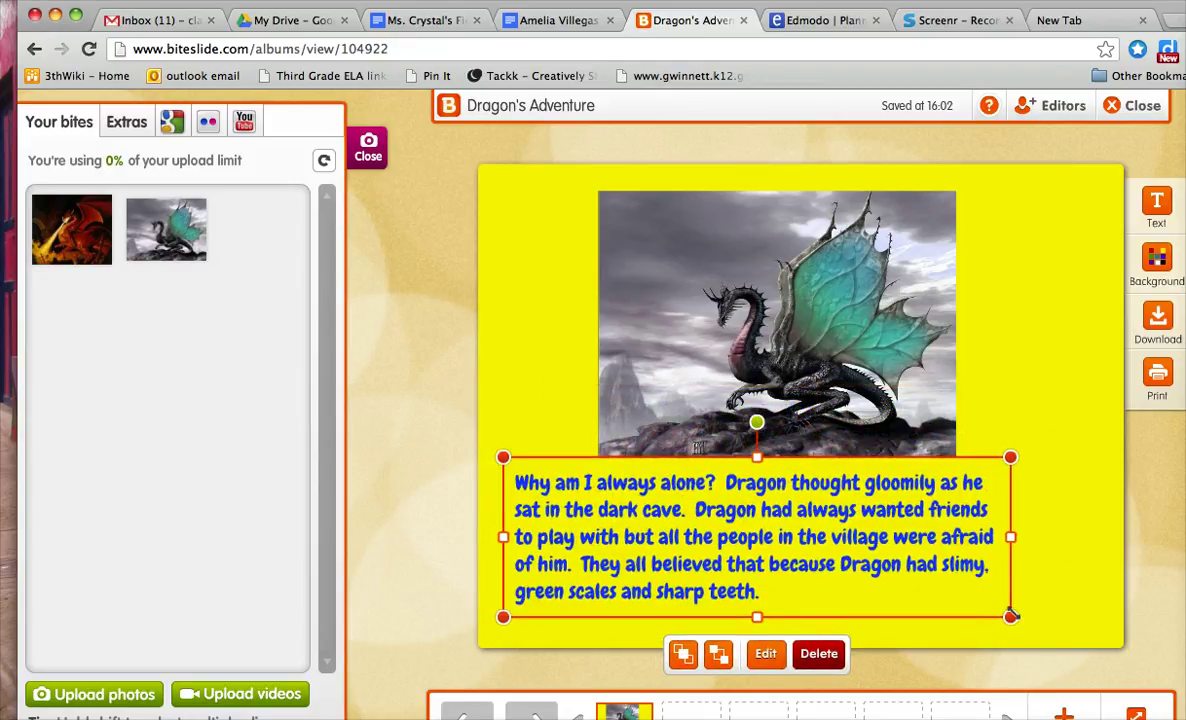
left_click_drag(1010, 617, 966, 602)
left_click_drag(742, 540, 802, 561)
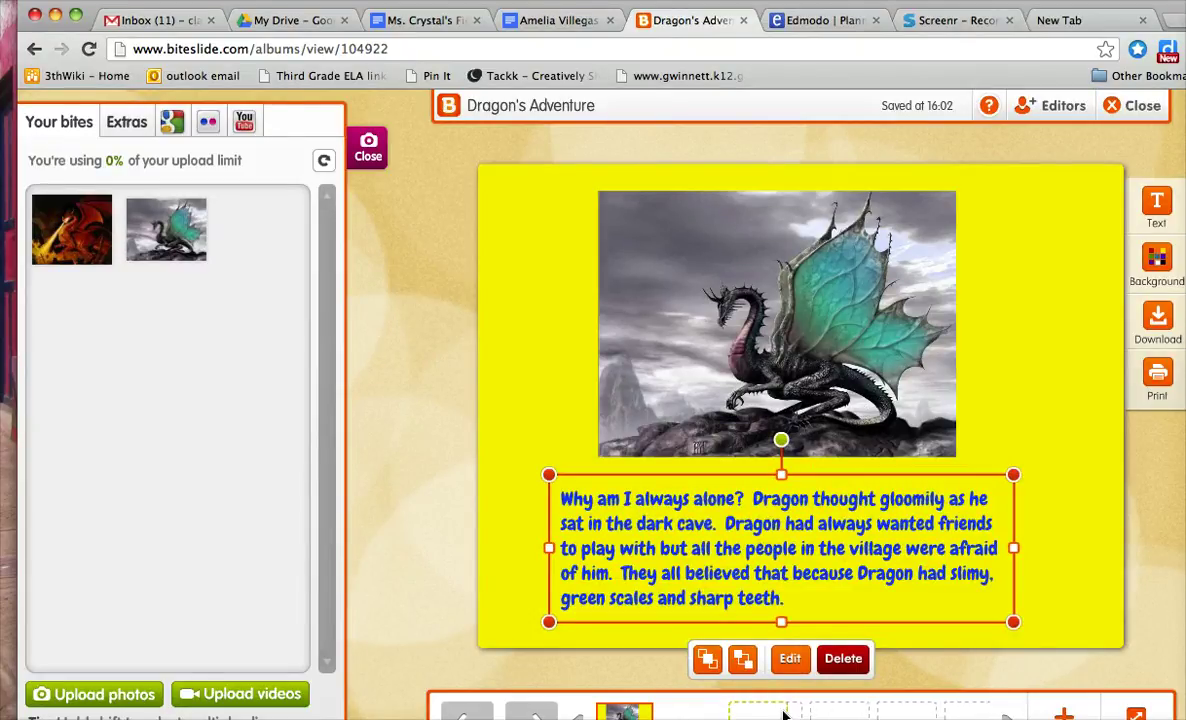
- Add a blank second slide to the album
left_click(693, 713)
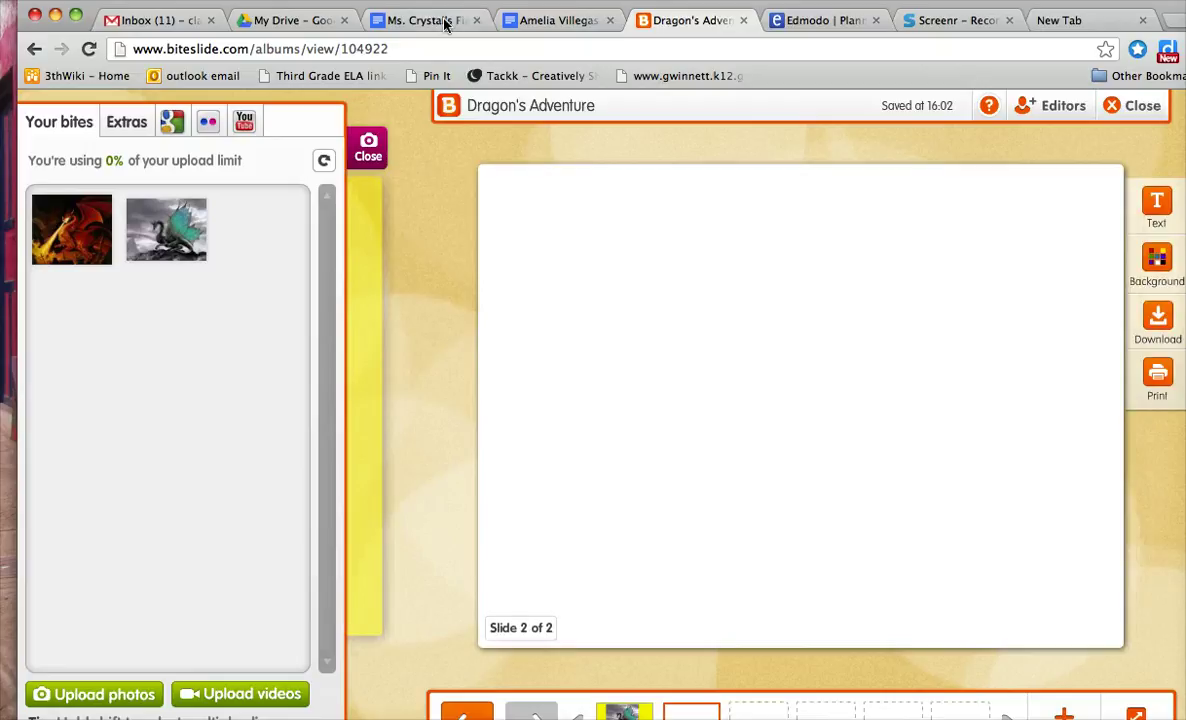
- Copy the story paragraph from the Google document again and paste it into a new text box on slide 2
left_click(420, 20)
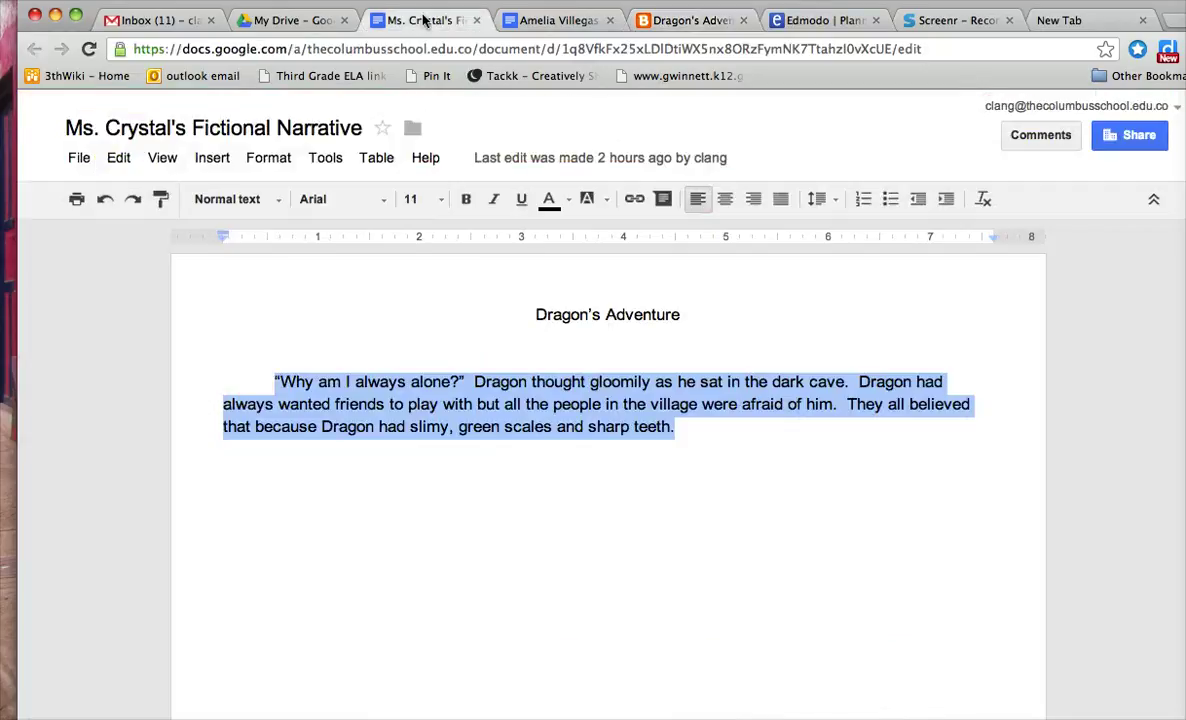
left_click(501, 426)
left_click_drag(690, 440, 241, 378)
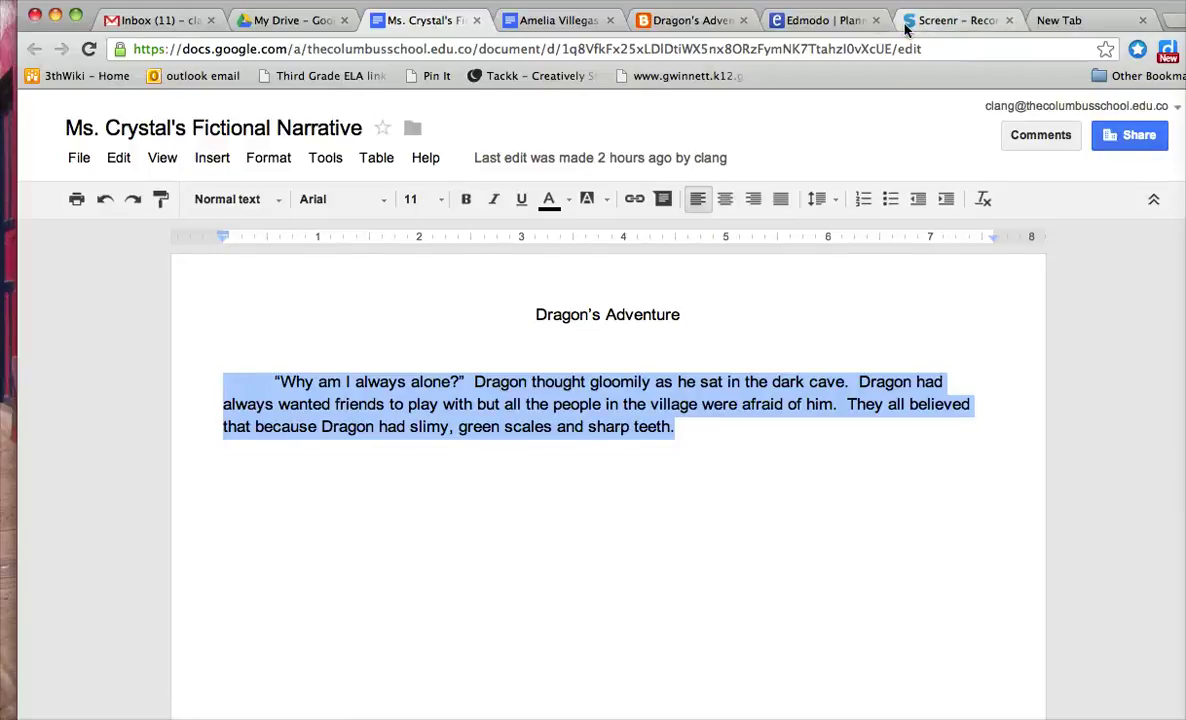
left_click(690, 20)
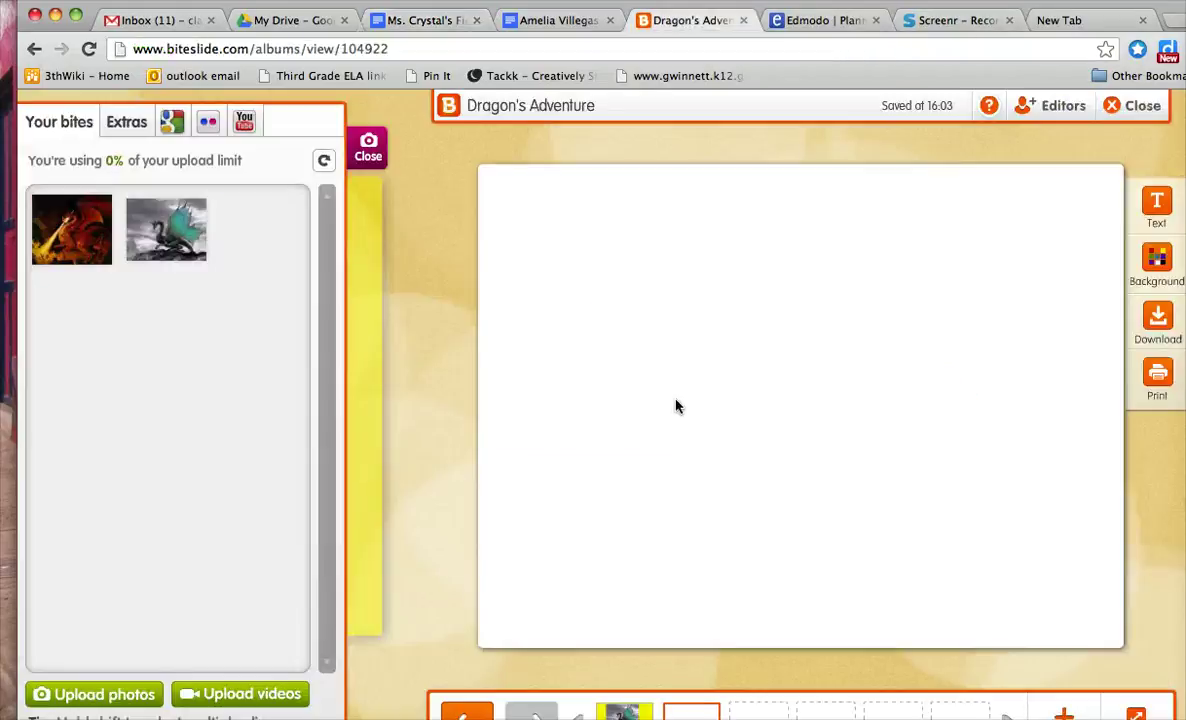
left_click_drag(1155, 215, 650, 290)
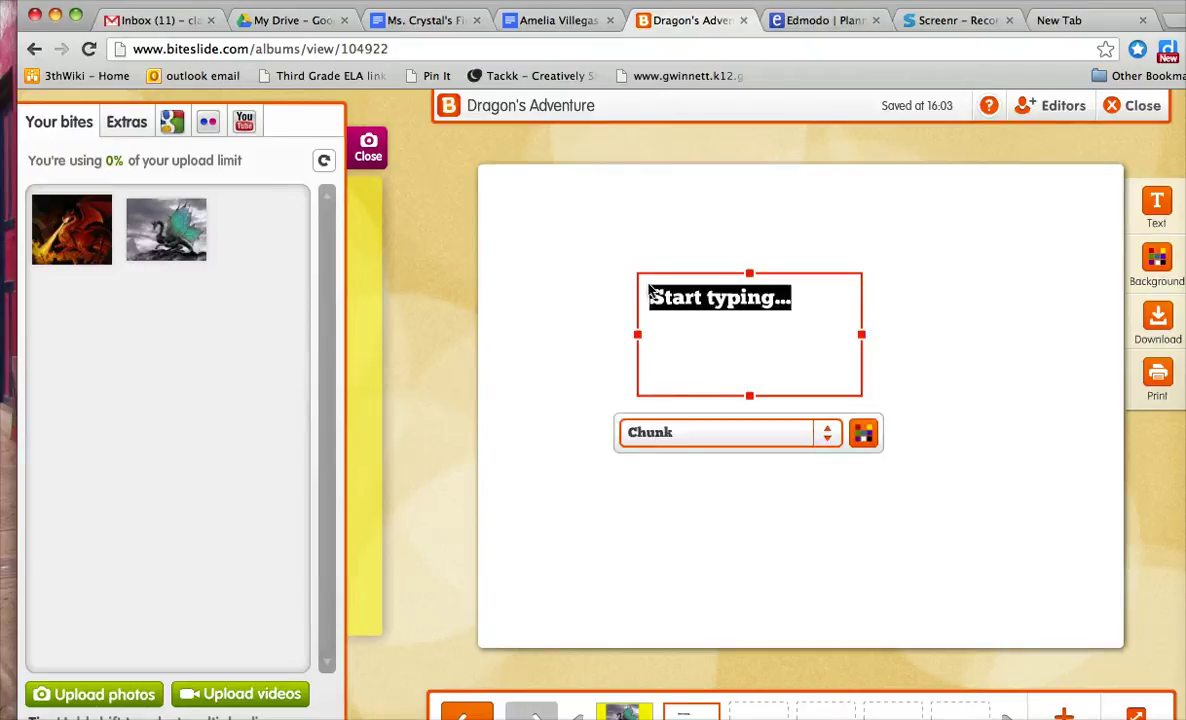
type("had slimy, green scales and sharp teeth.")
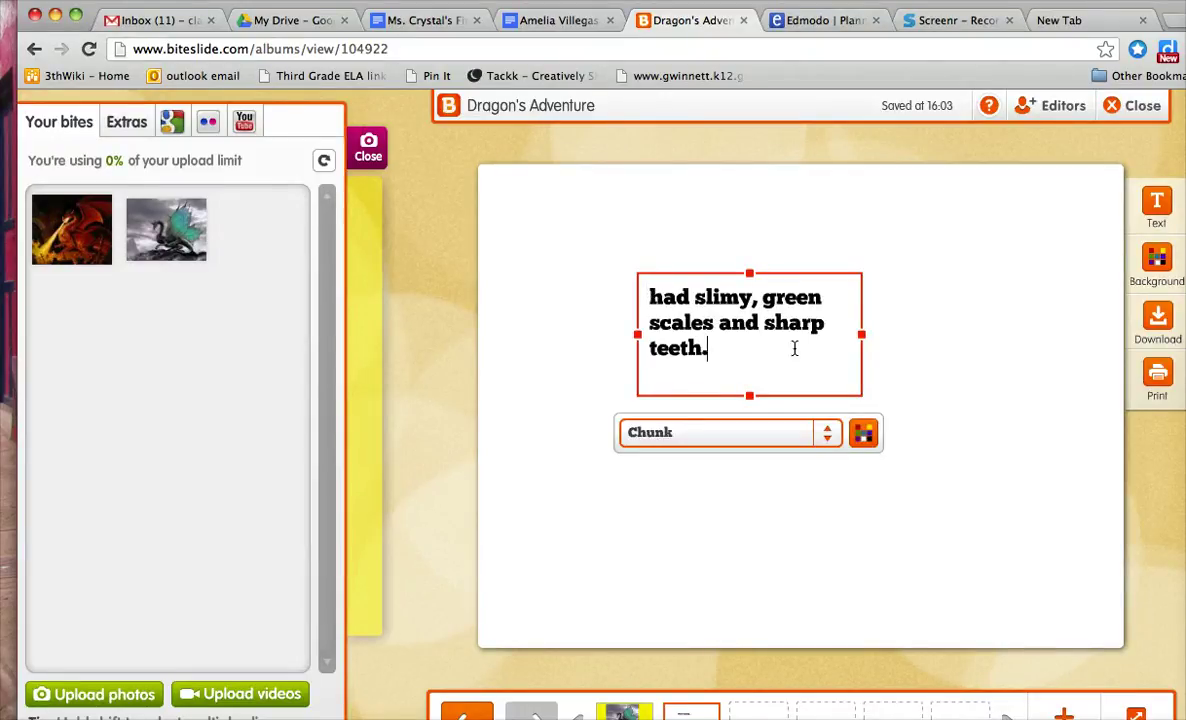
- Move the pasted text box toward the middle of slide 2, and delete it
left_click(858, 357)
left_click(773, 415)
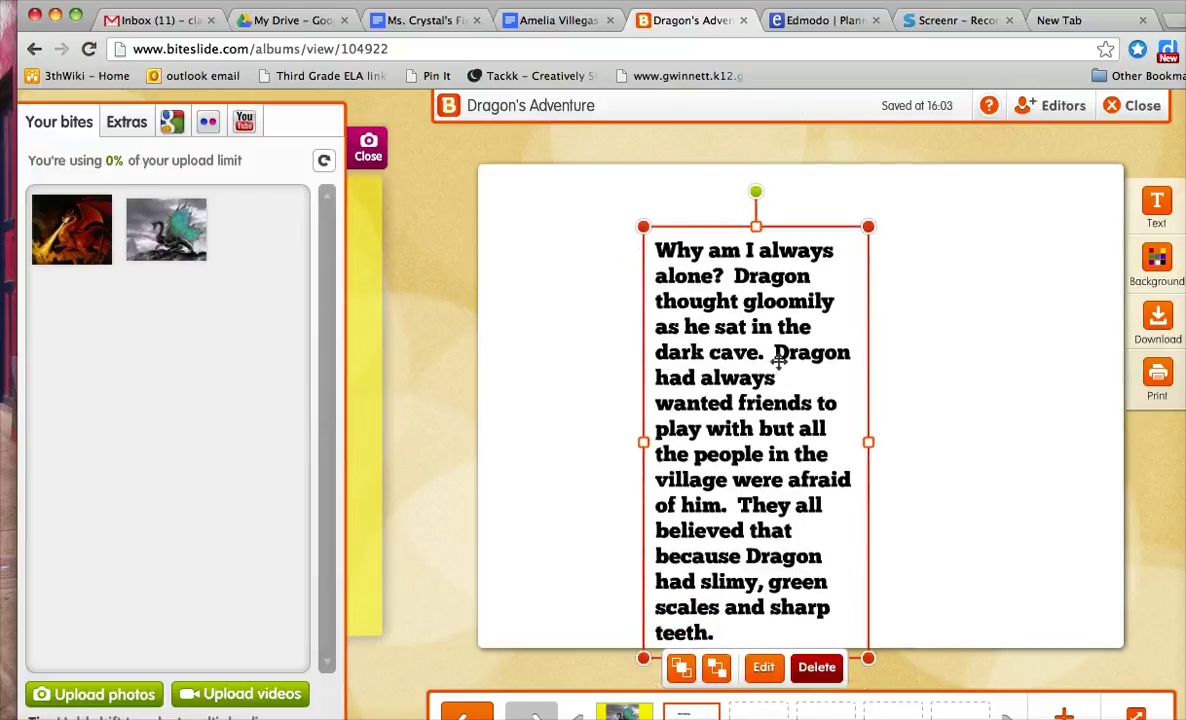
left_click_drag(776, 367, 815, 342)
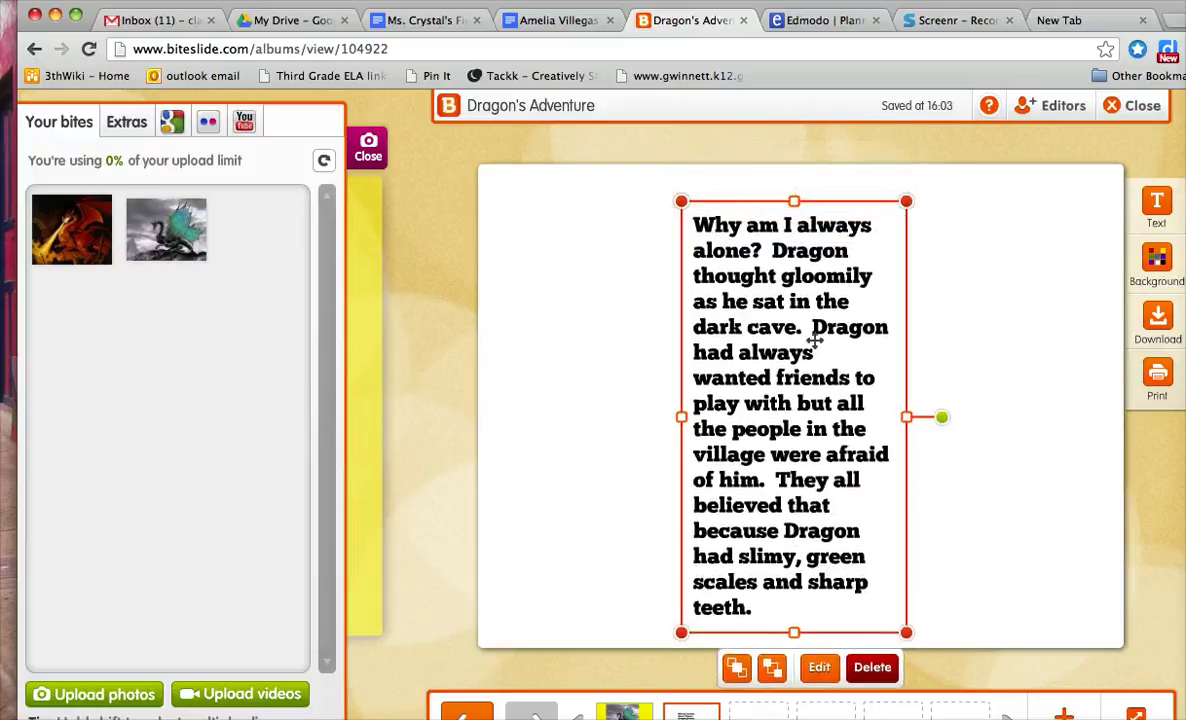
left_click(872, 668)
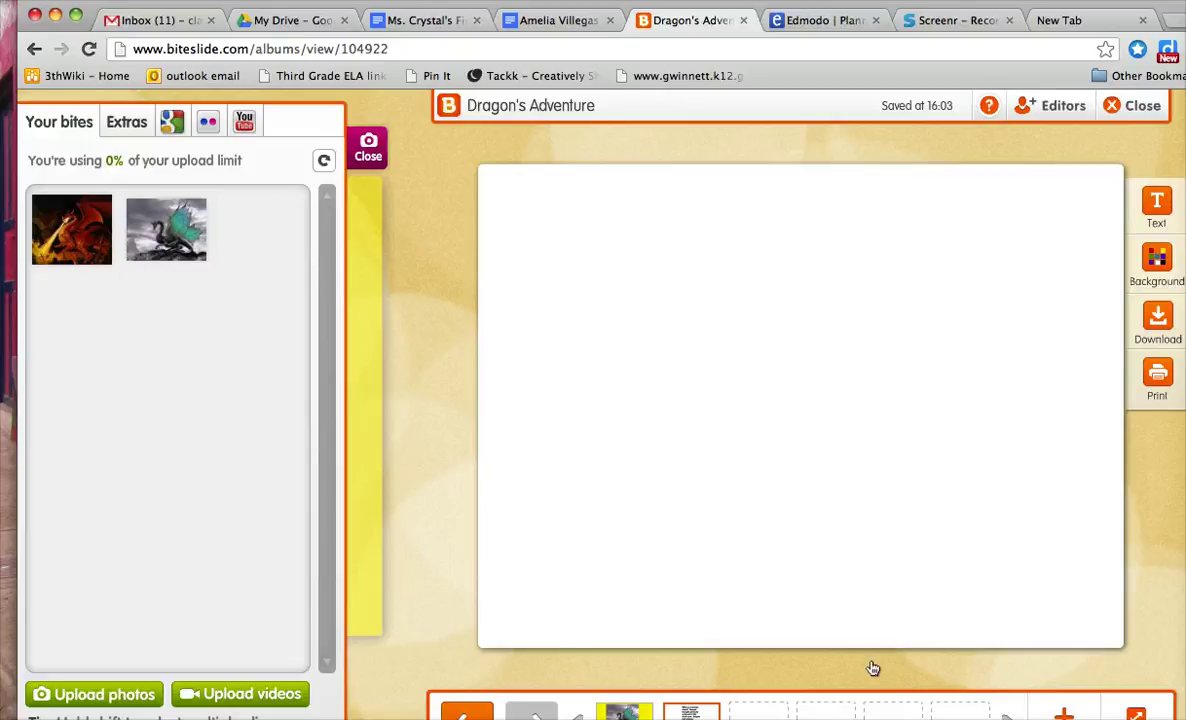